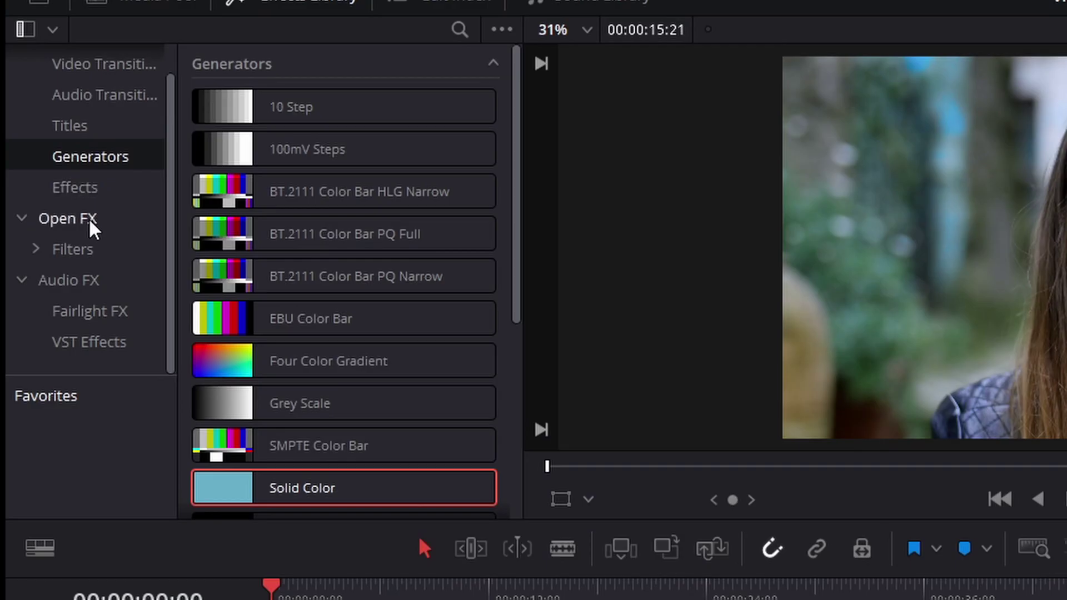
Step: Apply the Resolve FX Video Collage effect from Open FX to the V2 video clip
left_click(30, 141)
scroll(441, 320, "down", 10)
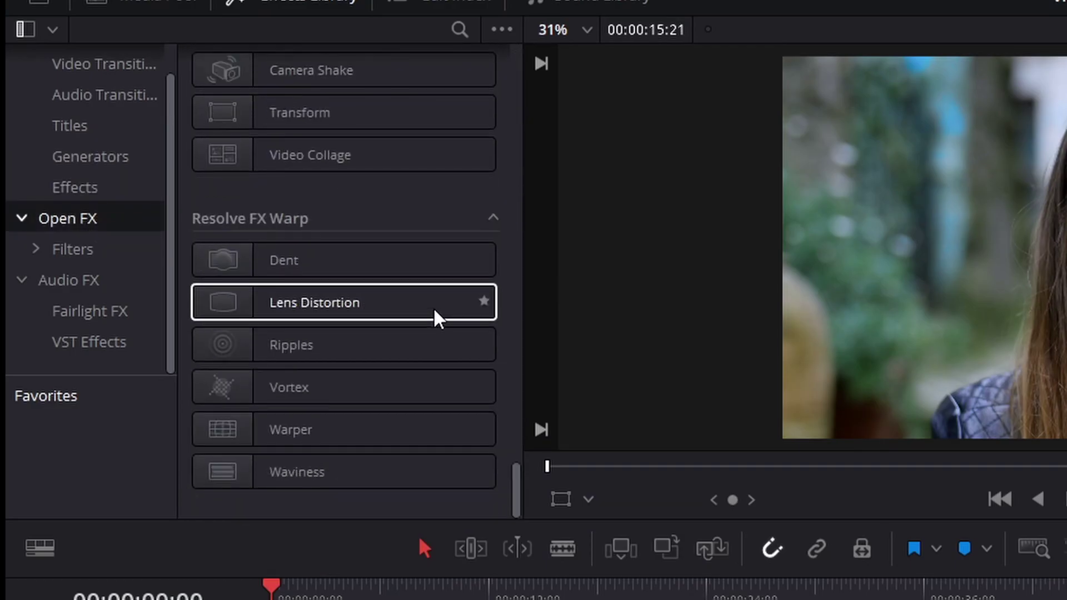
scroll(338, 263, "up", 3)
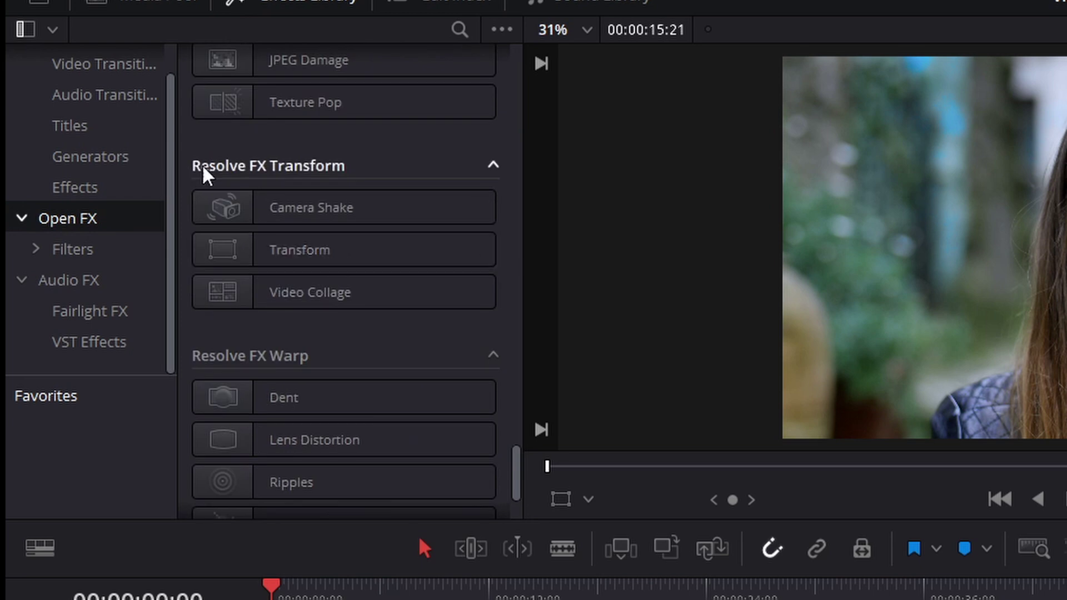
left_click(338, 255)
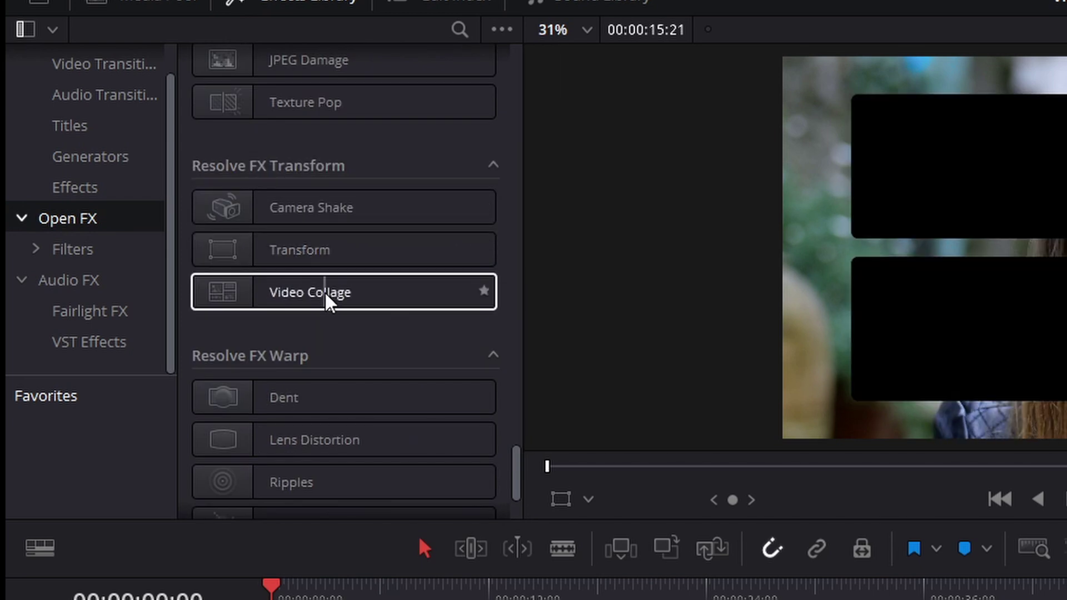
mouse_move(310, 291)
left_mouse_down()
mouse_move(191, 425)
mouse_move(202, 424)
mouse_move(205, 384)
left_mouse_up()
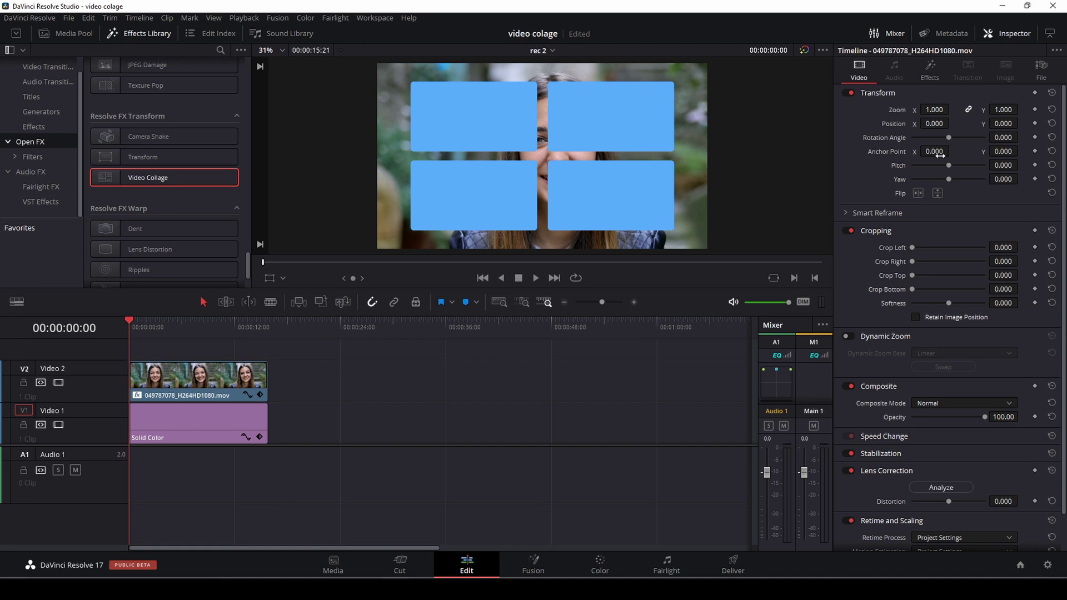
Step: Set the Video Collage Workflow to Create Tile and save the project
left_click(937, 66)
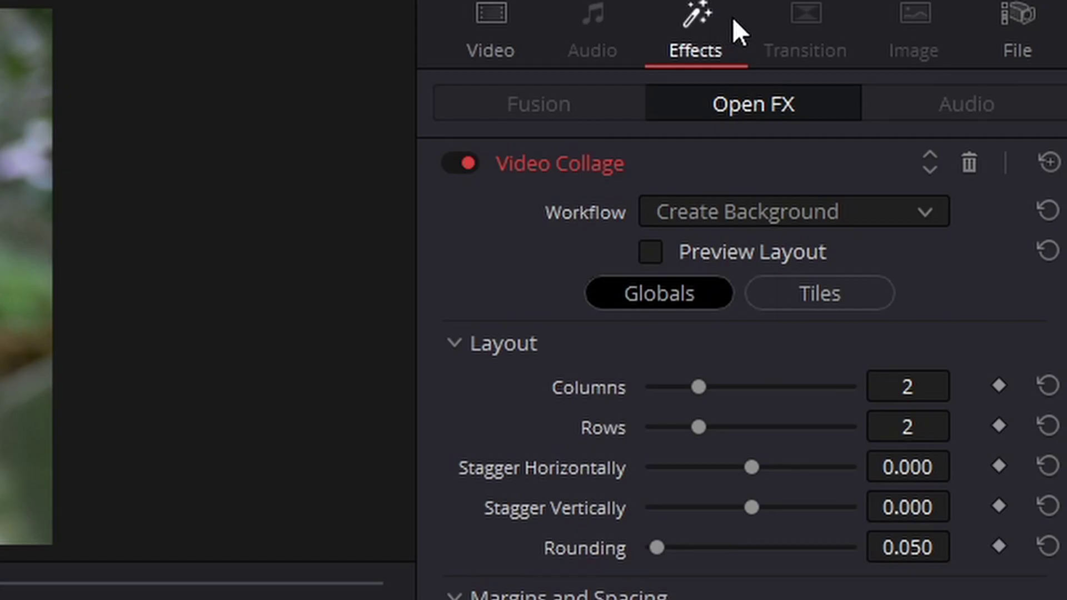
left_click(788, 215)
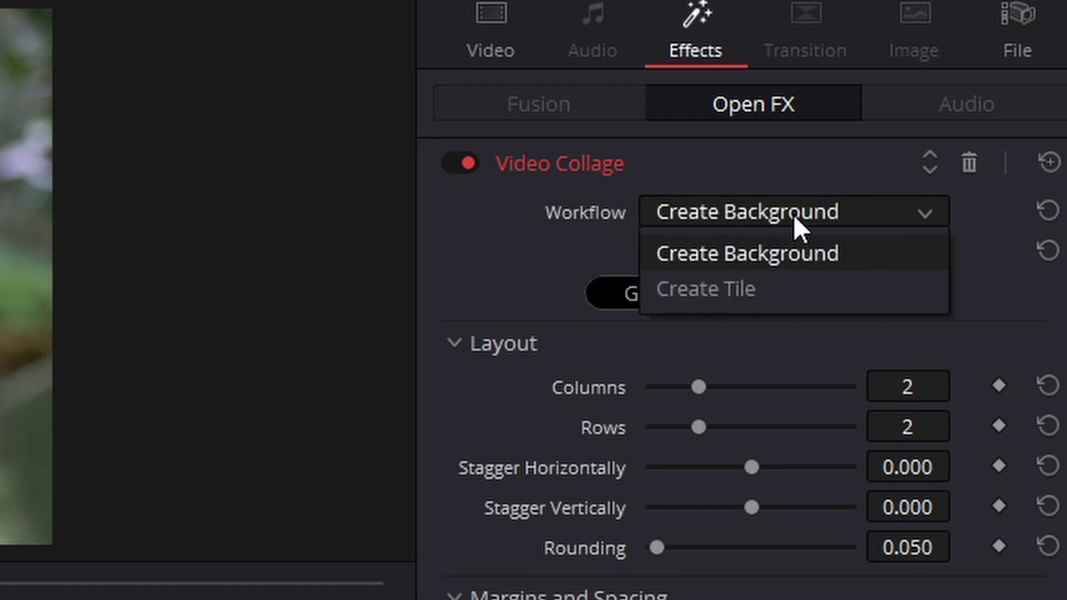
left_click(801, 296)
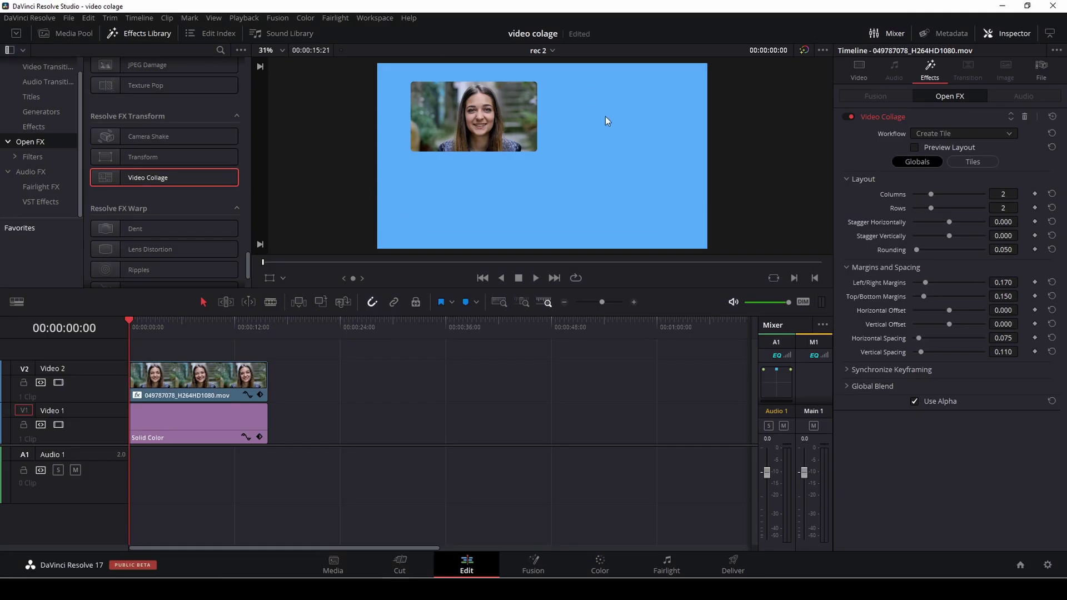
key("ctrl+s")
scroll(486, 148, "down", 1)
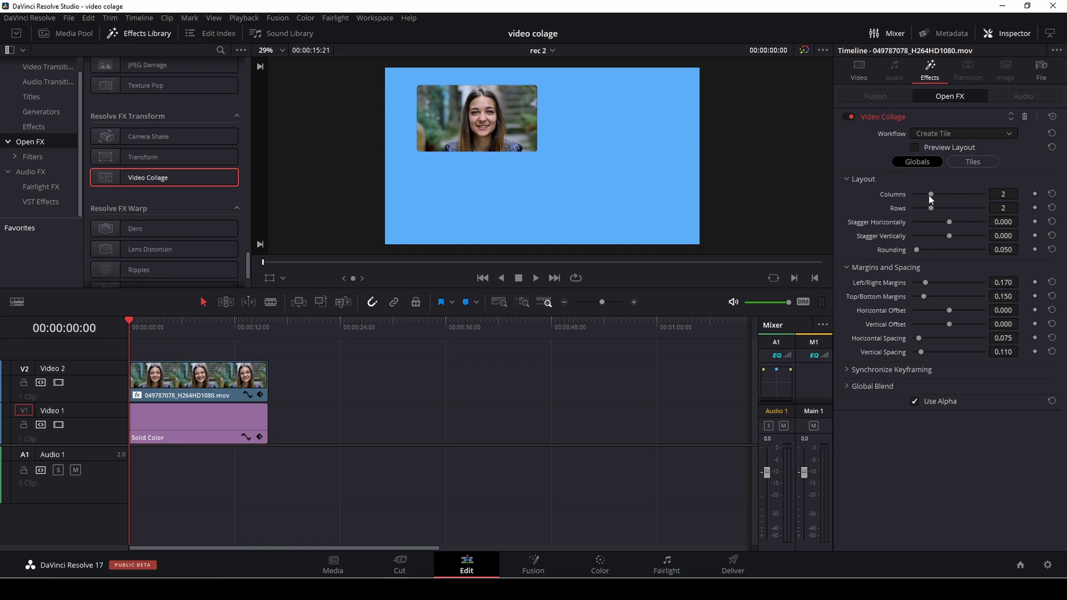
Step: Give the tile a thin yellow Tile Border of 0.025 under Tile Styling
left_click(972, 162)
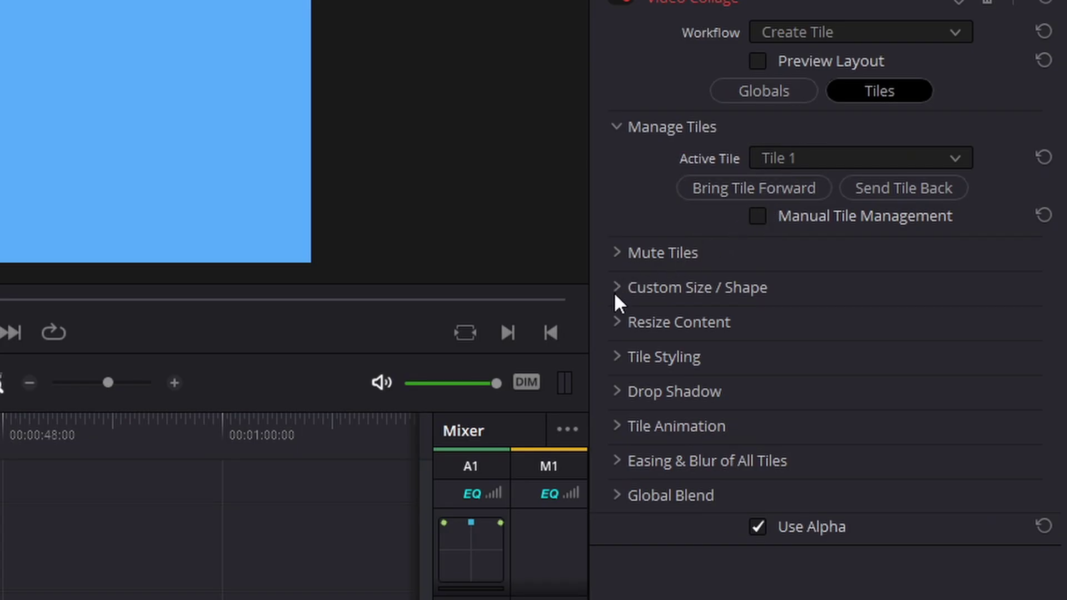
left_click(619, 357)
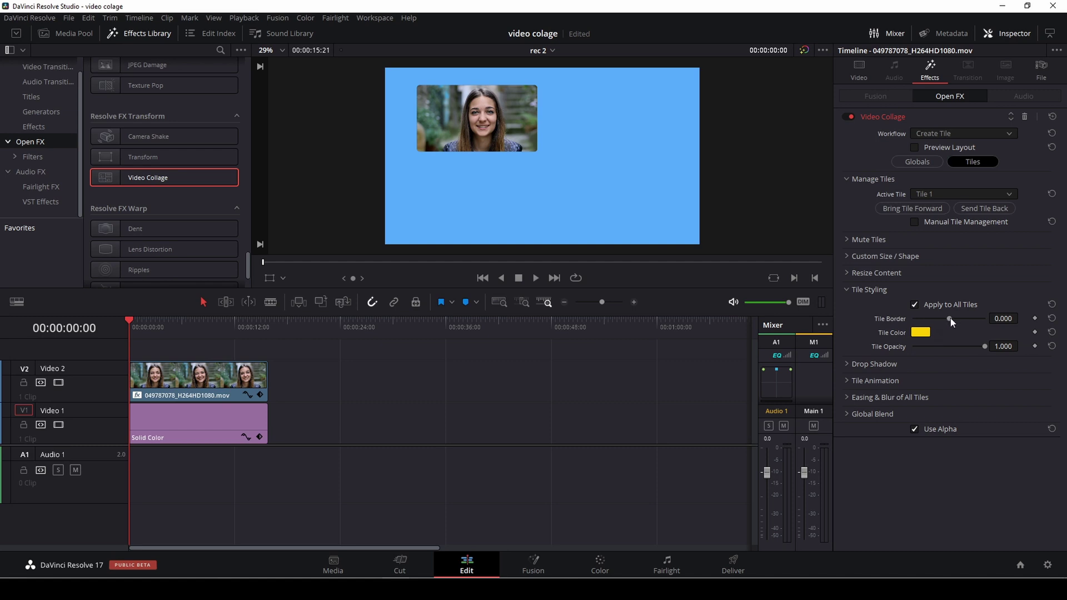
left_click_drag(951, 318, 953, 317)
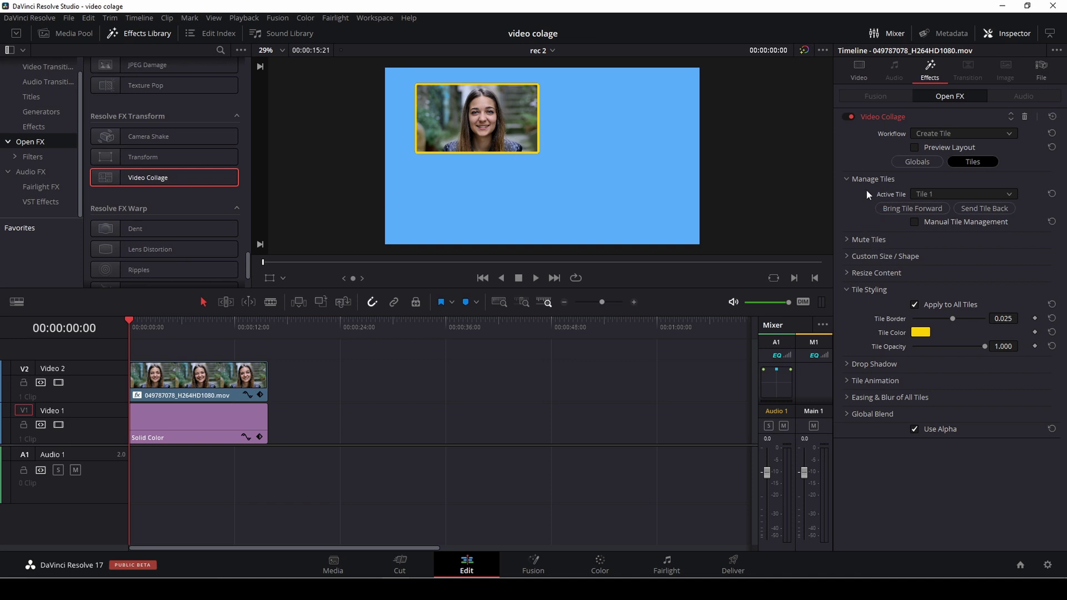
Step: Try the Resize Content Pan setting on the tile, then return to Globals
left_click(914, 160)
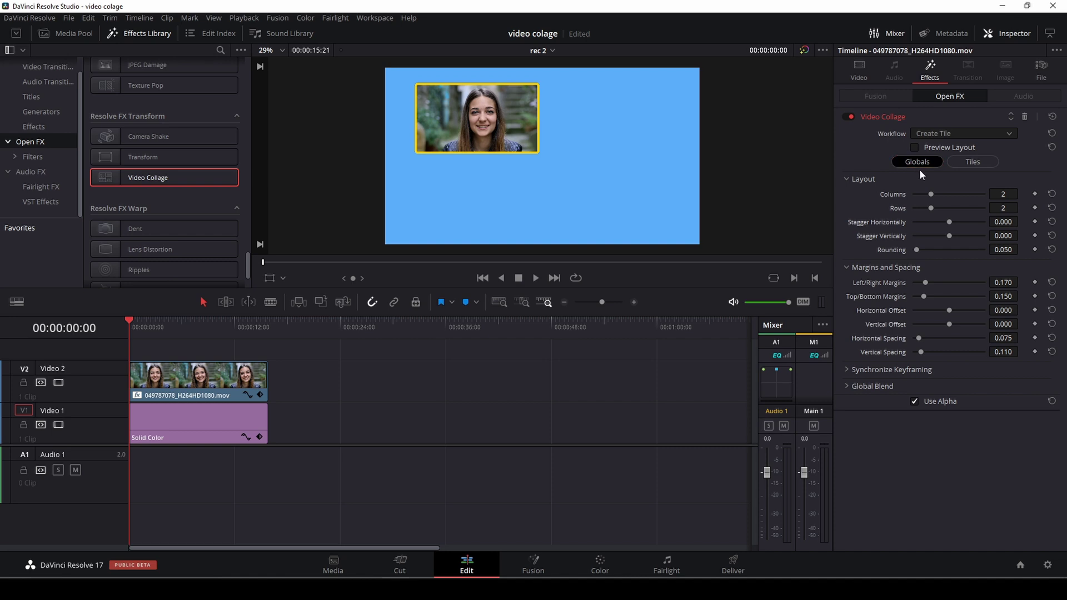
left_click(973, 162)
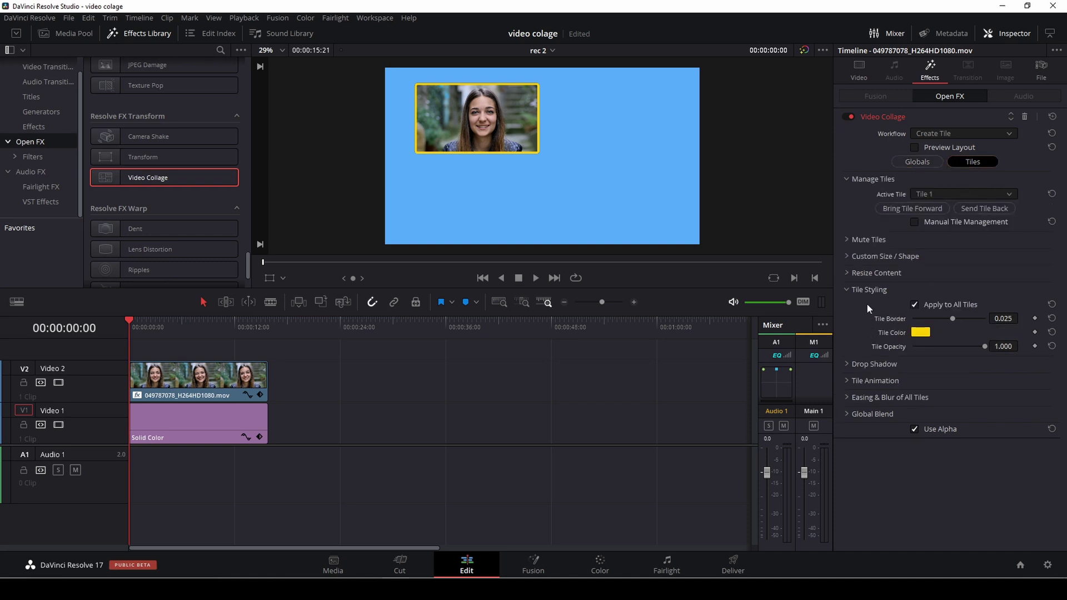
left_click(848, 273)
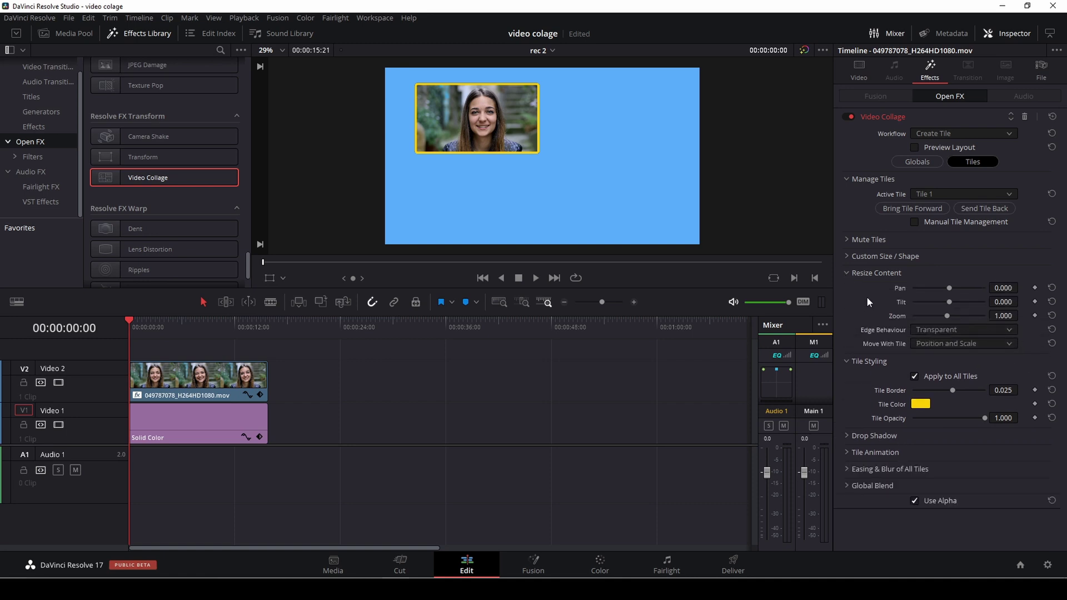
left_click_drag(951, 289, 950, 290)
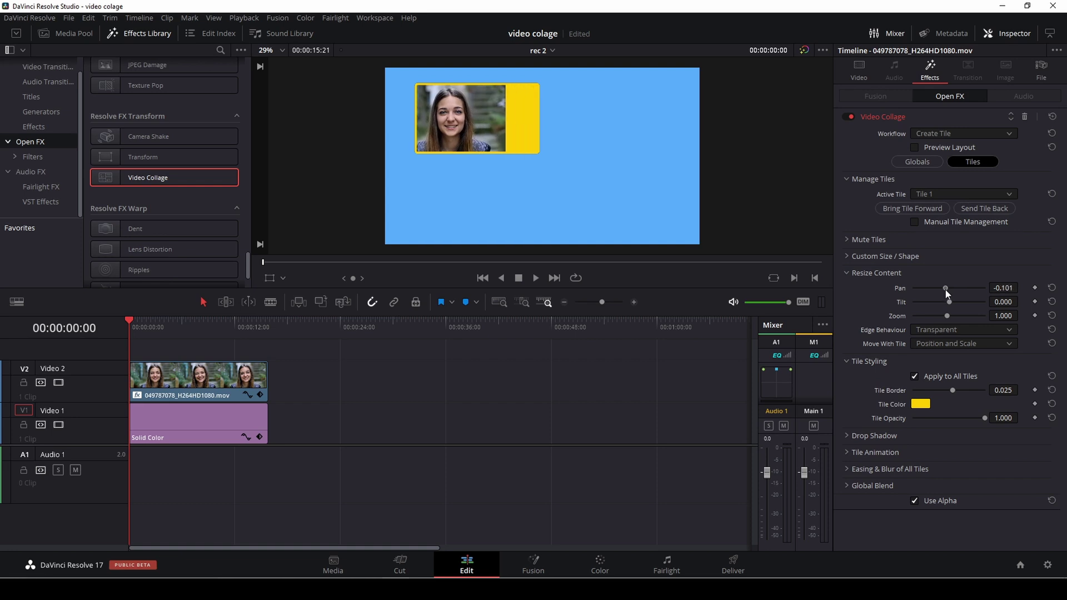
left_click(882, 273)
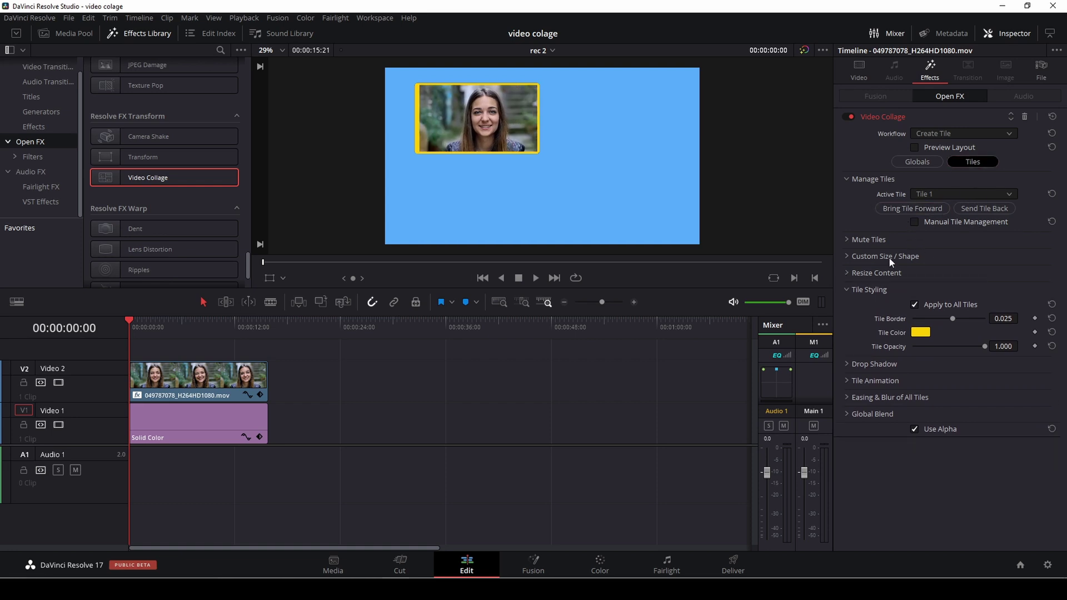
left_click(847, 258)
left_click(920, 161)
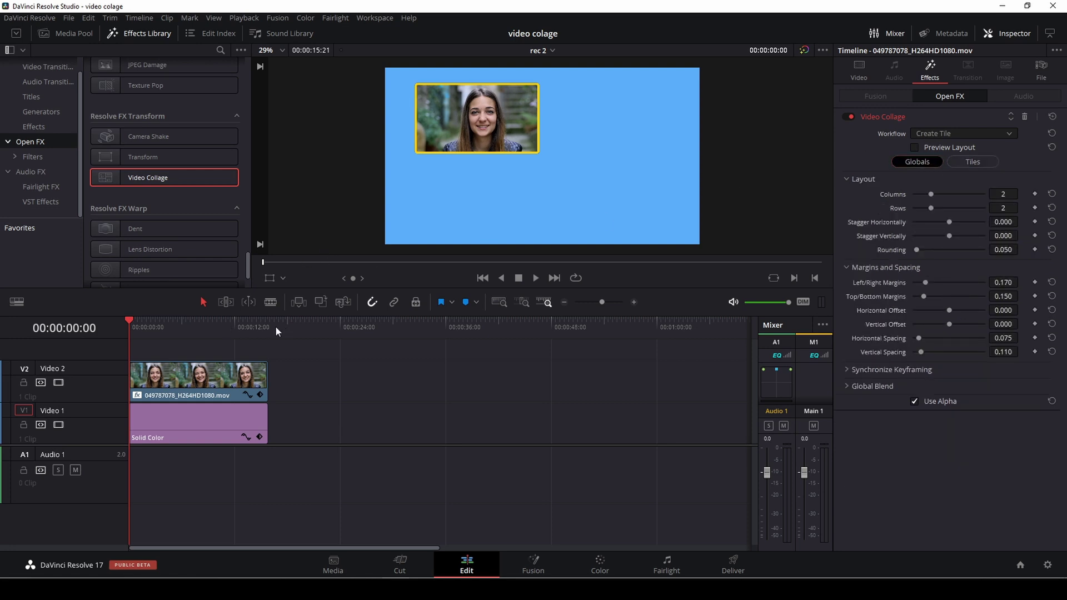
left_click(208, 383)
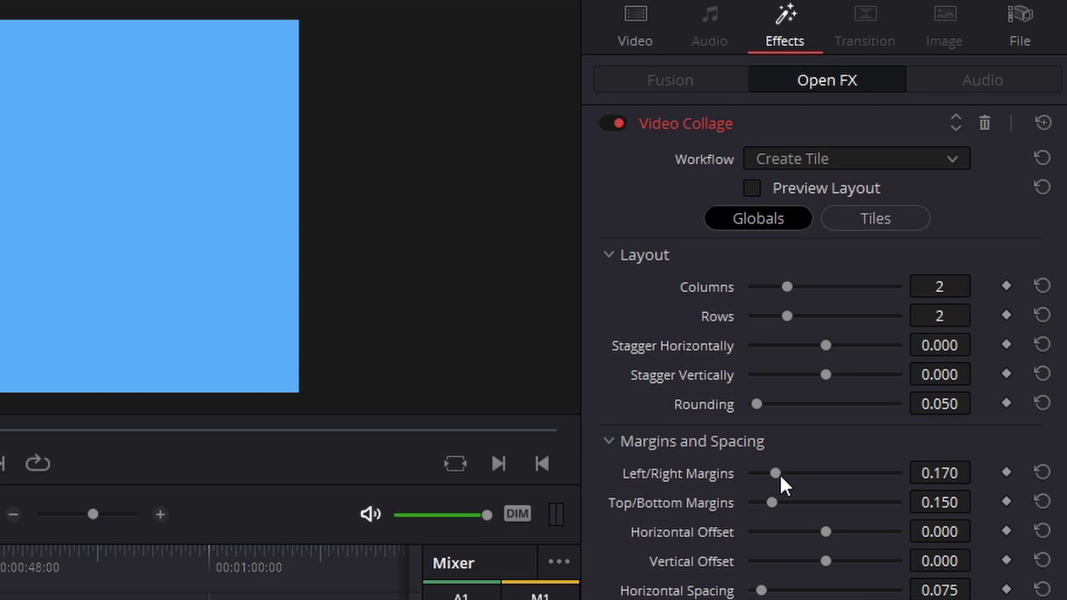
left_click_drag(776, 474, 850, 473)
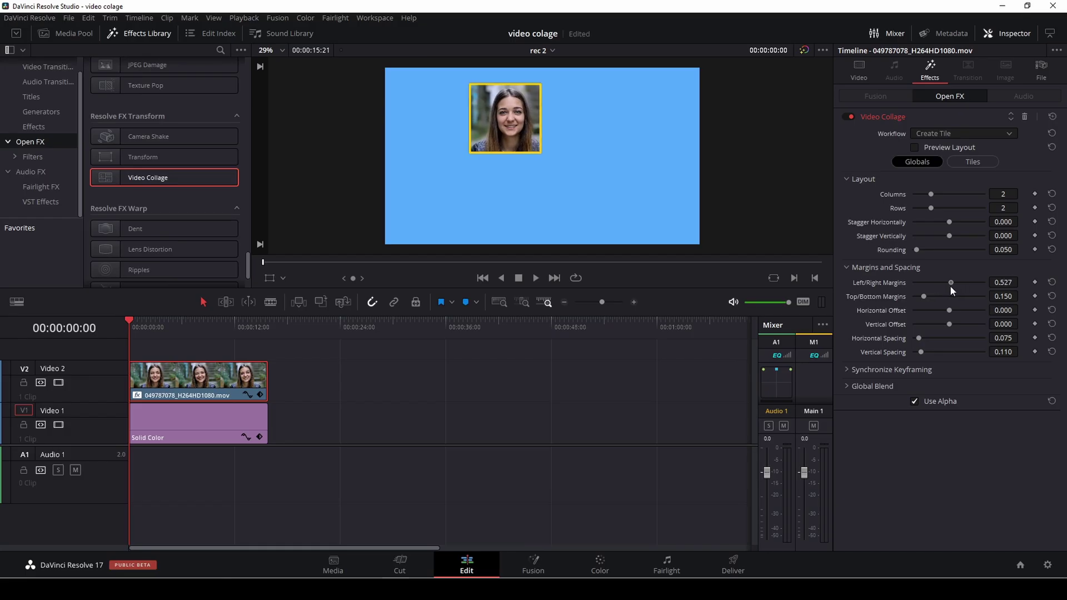
left_click_drag(949, 283, 923, 283)
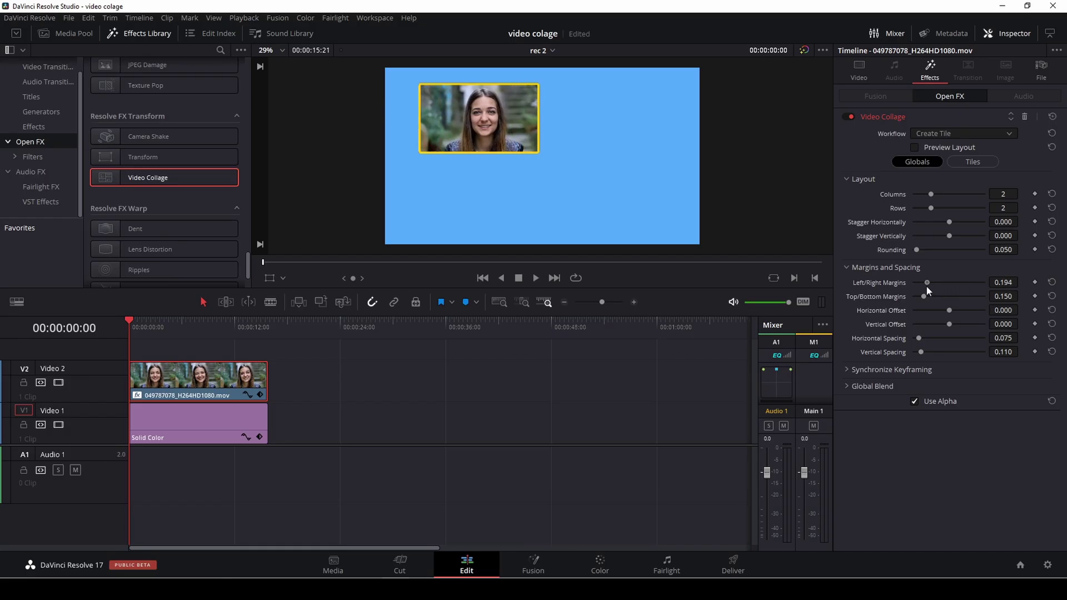
double_click(882, 282)
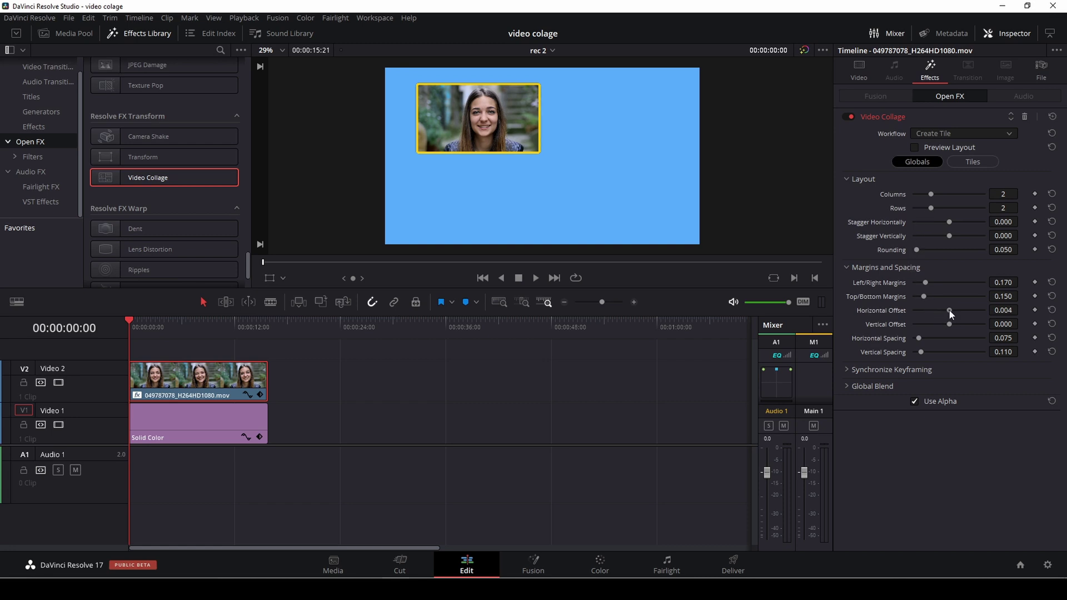
Step: Adjust the tile's Horizontal Offset, then play the slide-in from the timeline start
left_click_drag(948, 311, 912, 313)
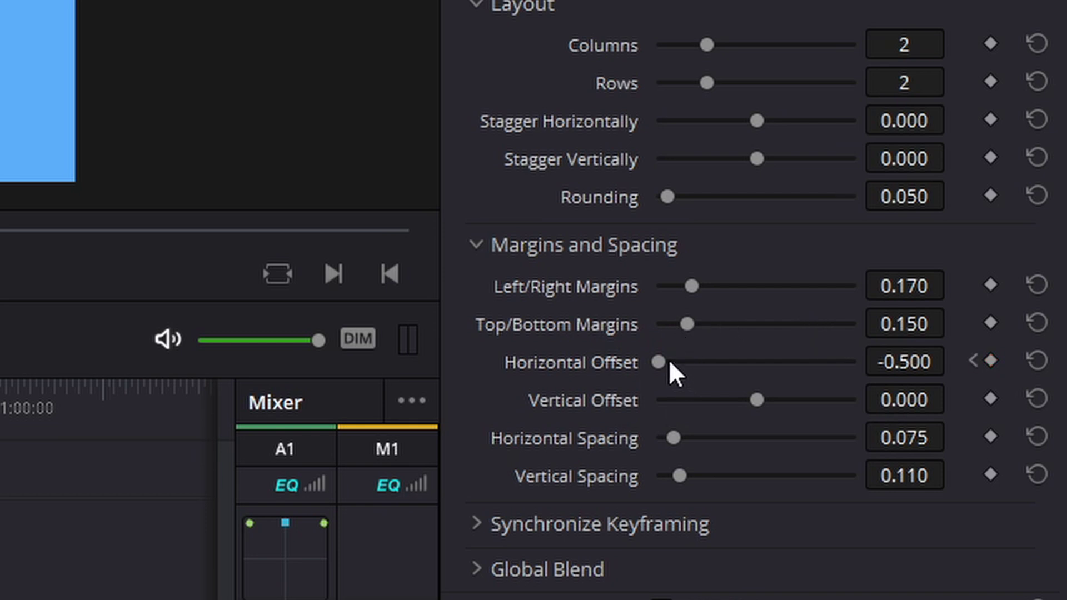
left_click_drag(663, 363, 692, 363)
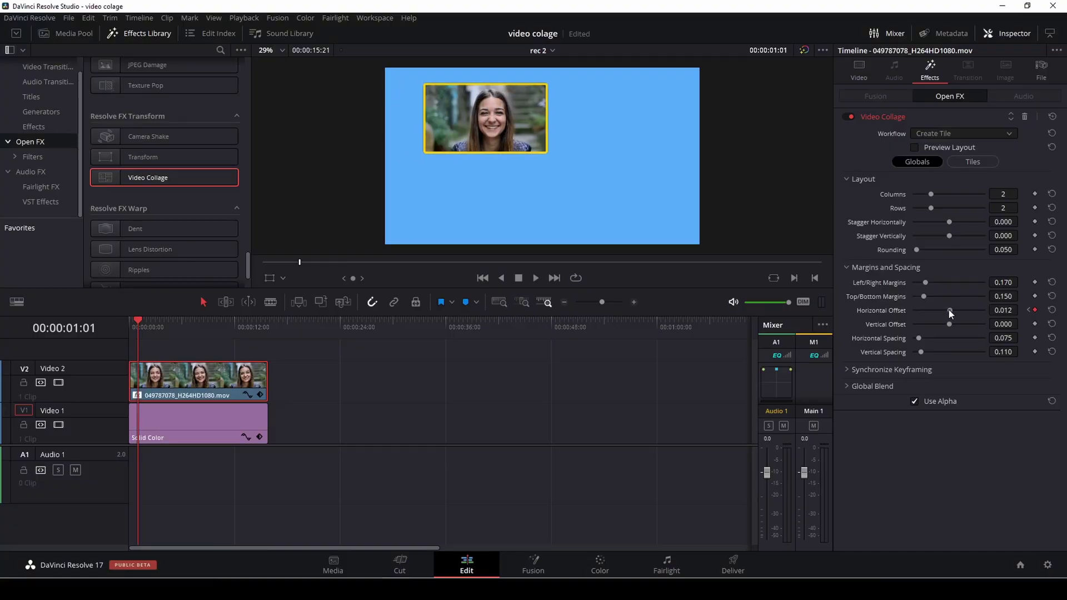
left_click_drag(949, 309, 962, 310)
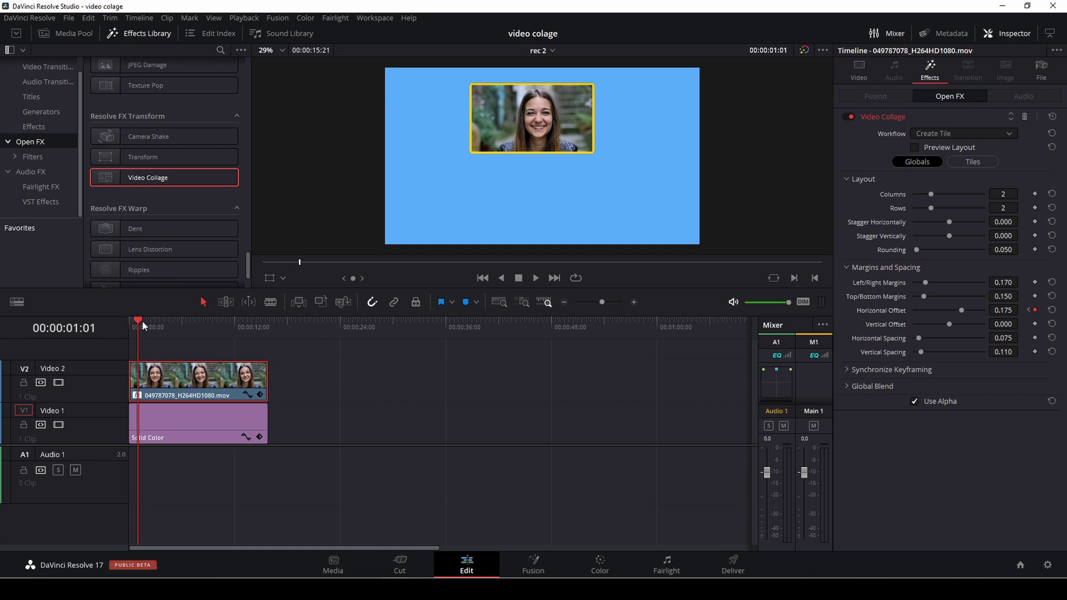
left_click_drag(140, 322, 129, 323)
key("space")
key("space")
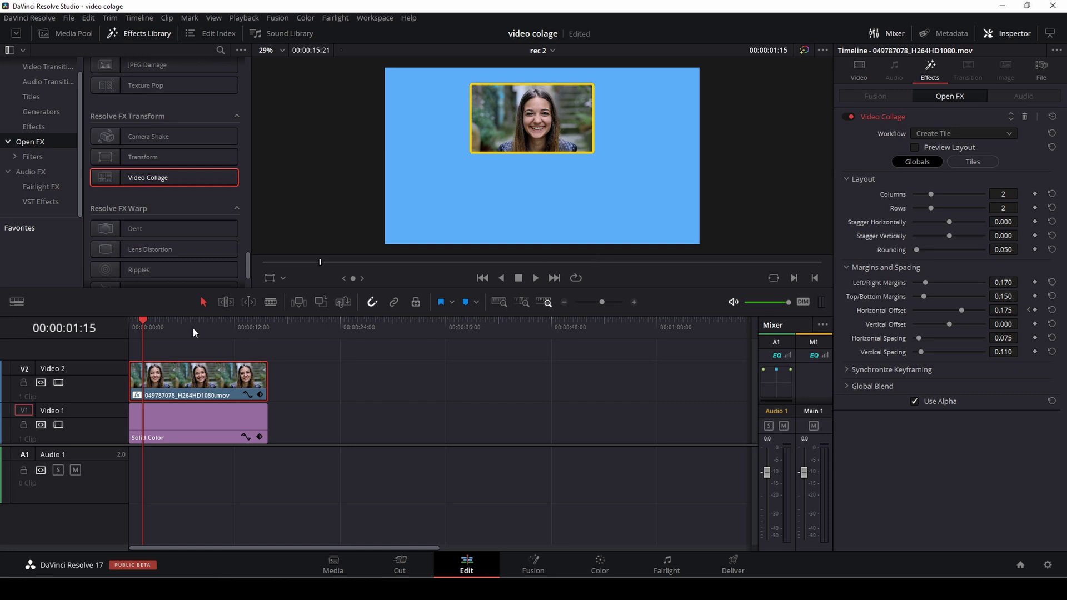
Step: Keyframe Rounding at frame 0, raise it to 1.000 later, and preview the morph
left_click(134, 324)
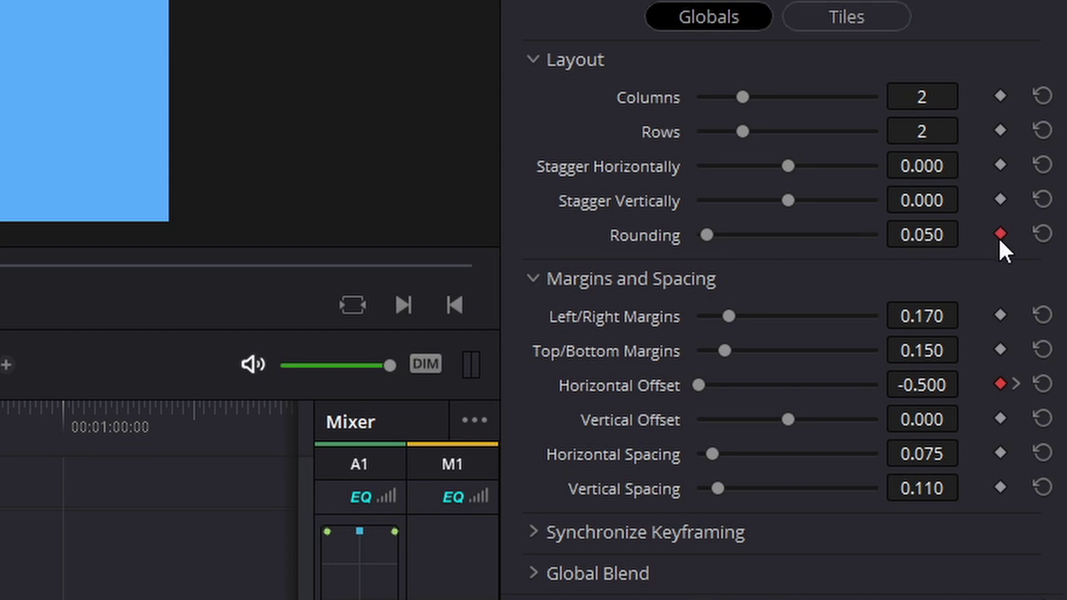
left_click(999, 236)
key("space")
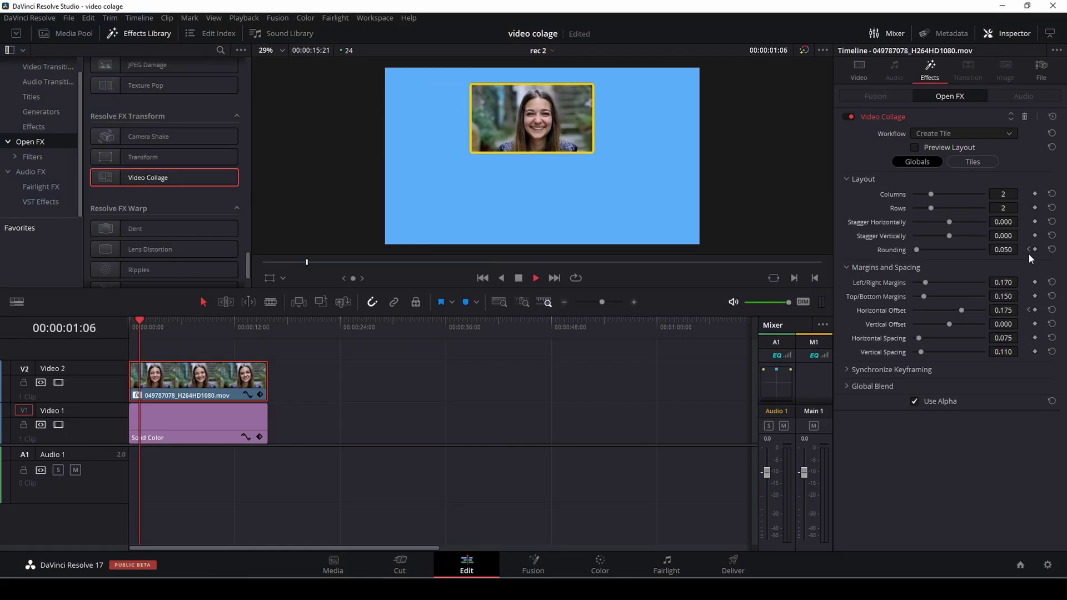
left_click_drag(917, 250, 986, 249)
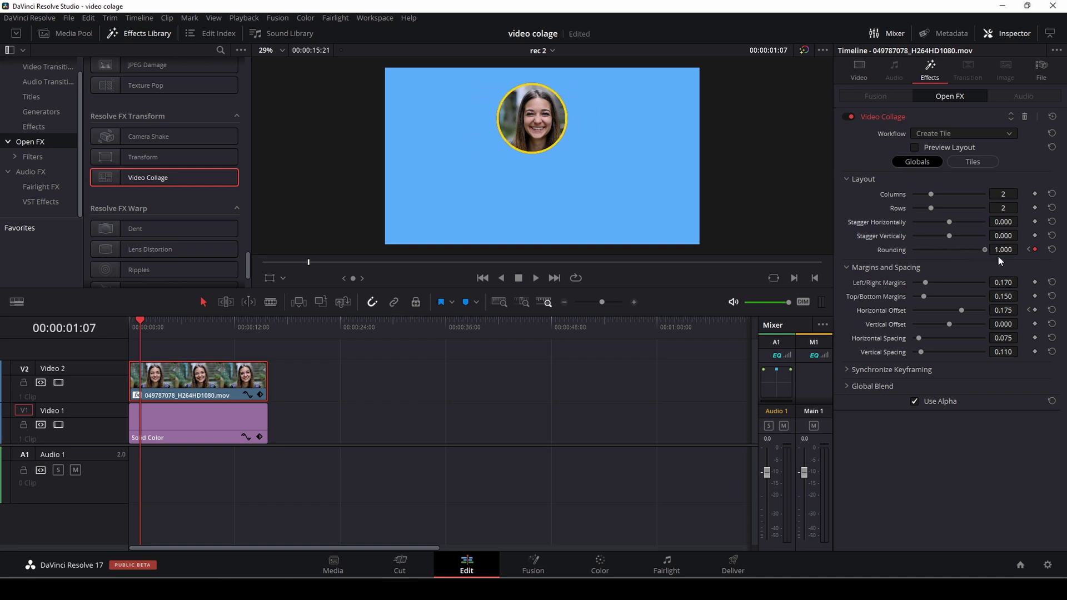
left_click(133, 325)
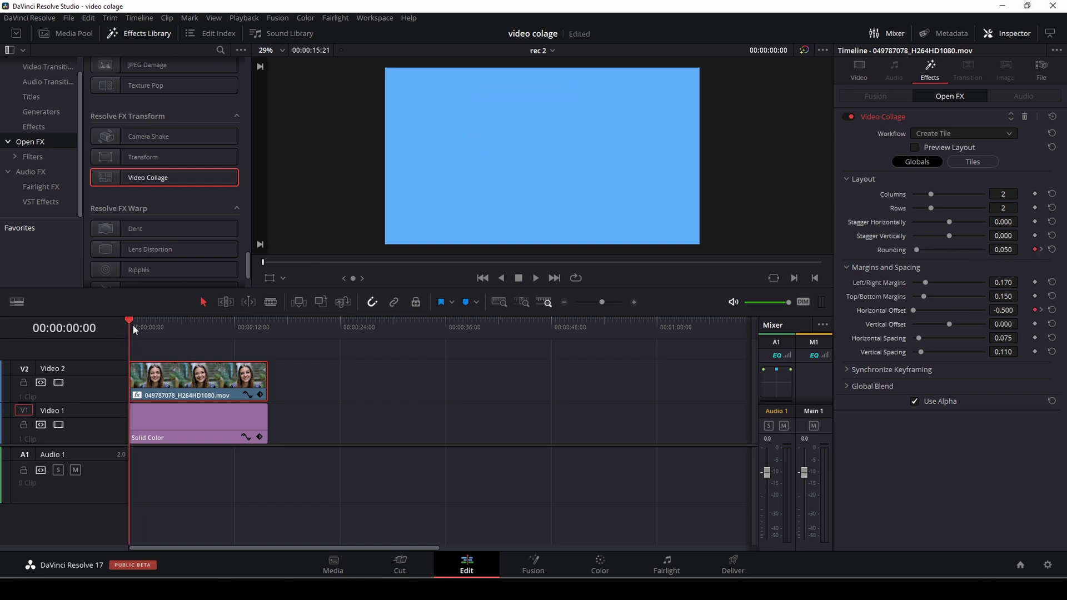
key("space")
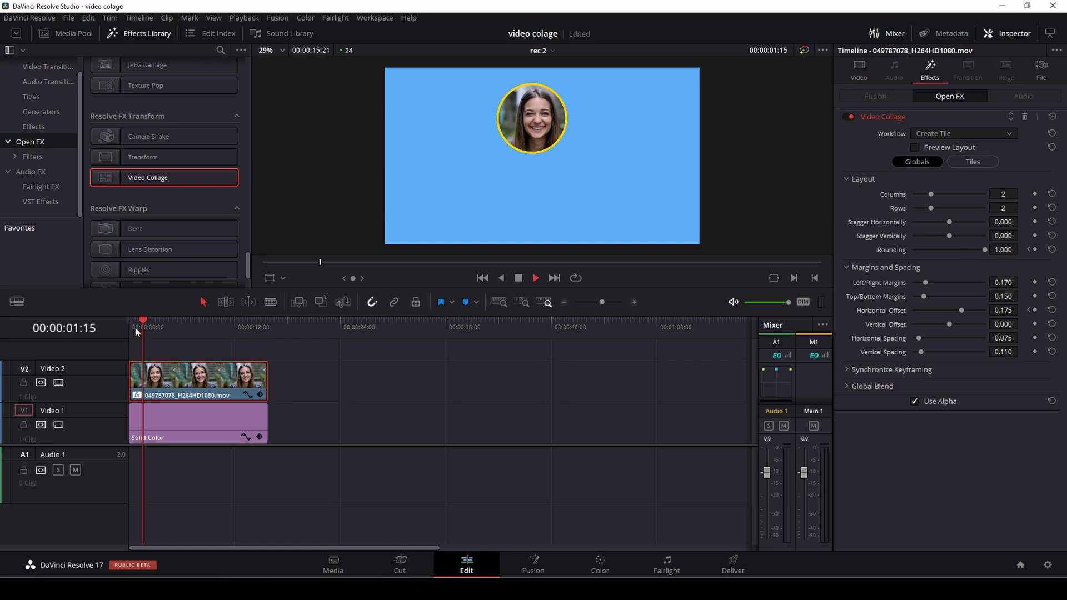
key("space")
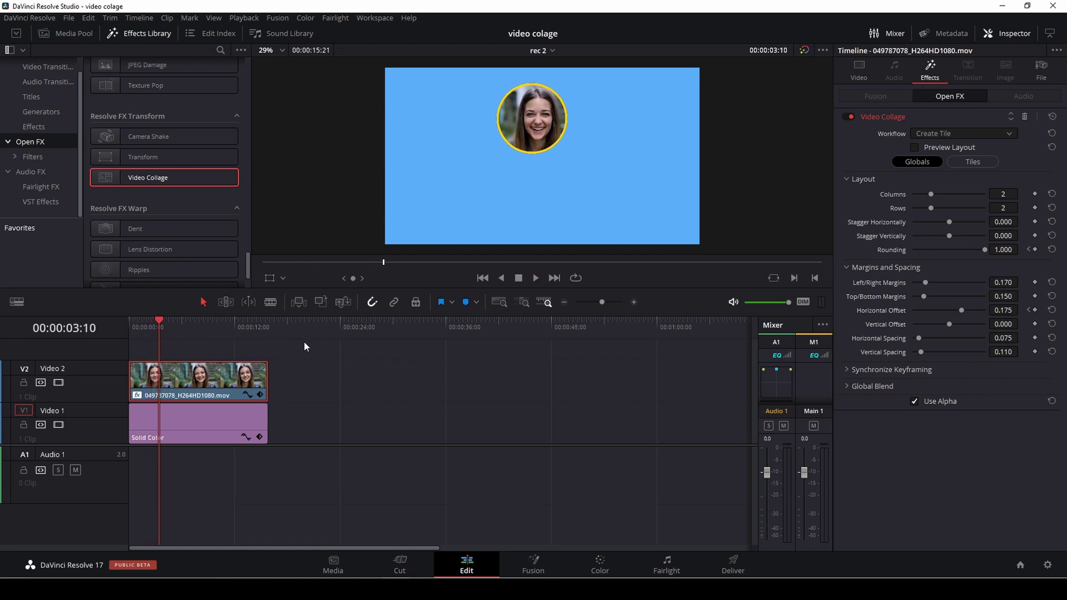
Step: Keyframe the tile content Pan from 0 at frame 0 to -0.014, then preview
left_click(967, 160)
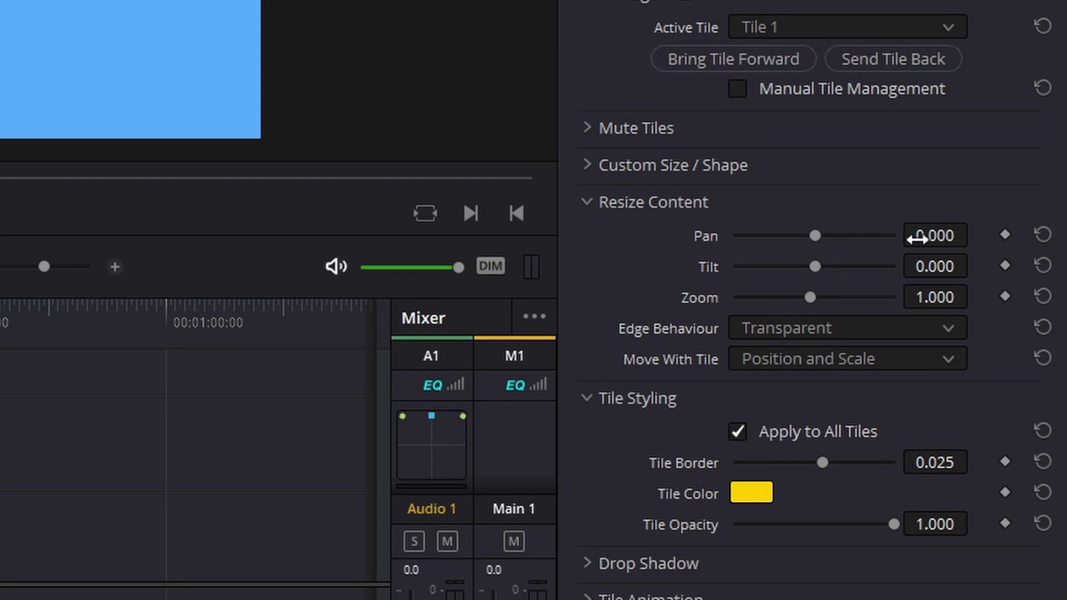
left_click_drag(940, 235, 928, 237)
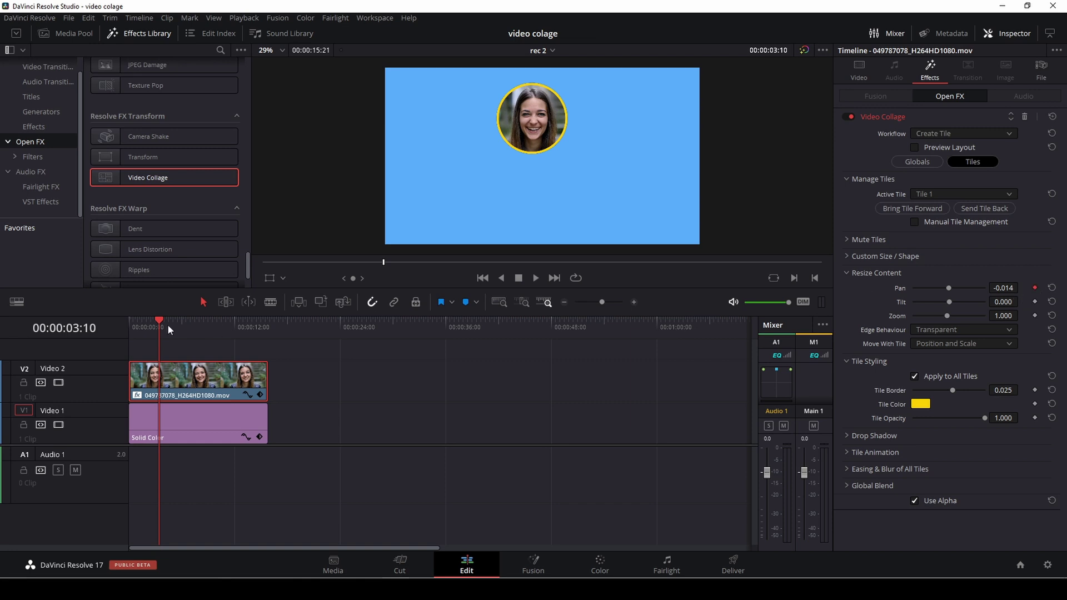
left_click_drag(159, 323, 130, 324)
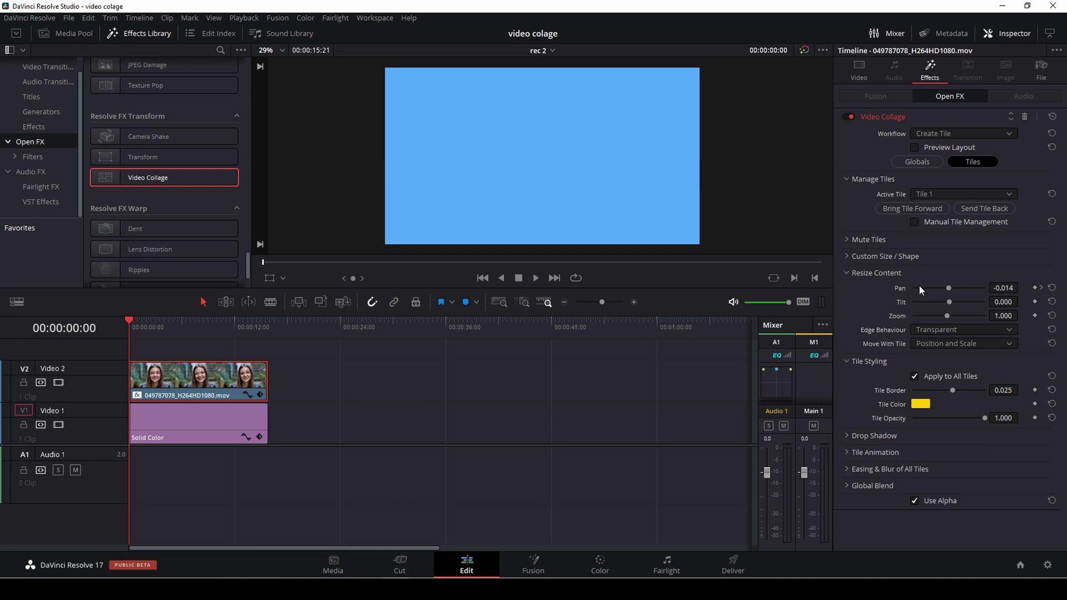
double_click(901, 289)
key("space")
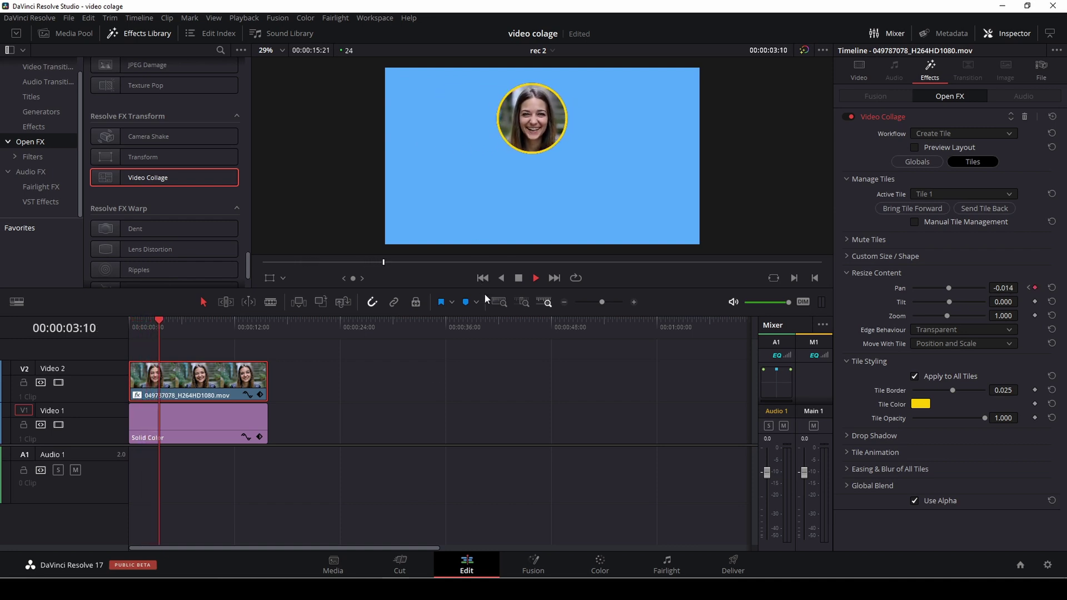
key("space")
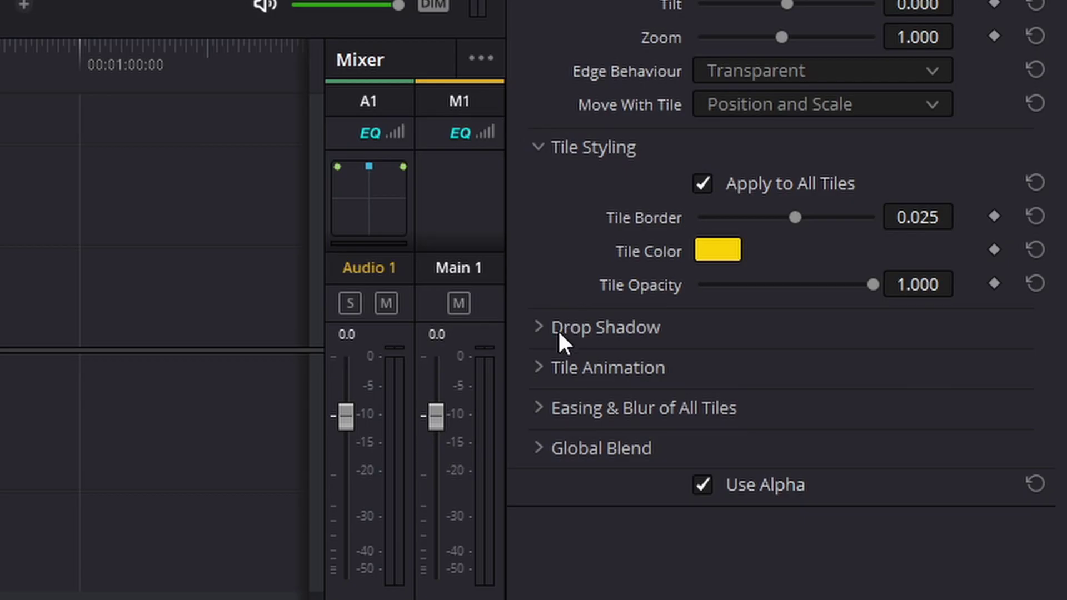
Step: Set drop shadow Strength 0.349, Angle 46.1, Distance 0.042, Expand 1.038, Blur 0.550, then preview
left_click(851, 436)
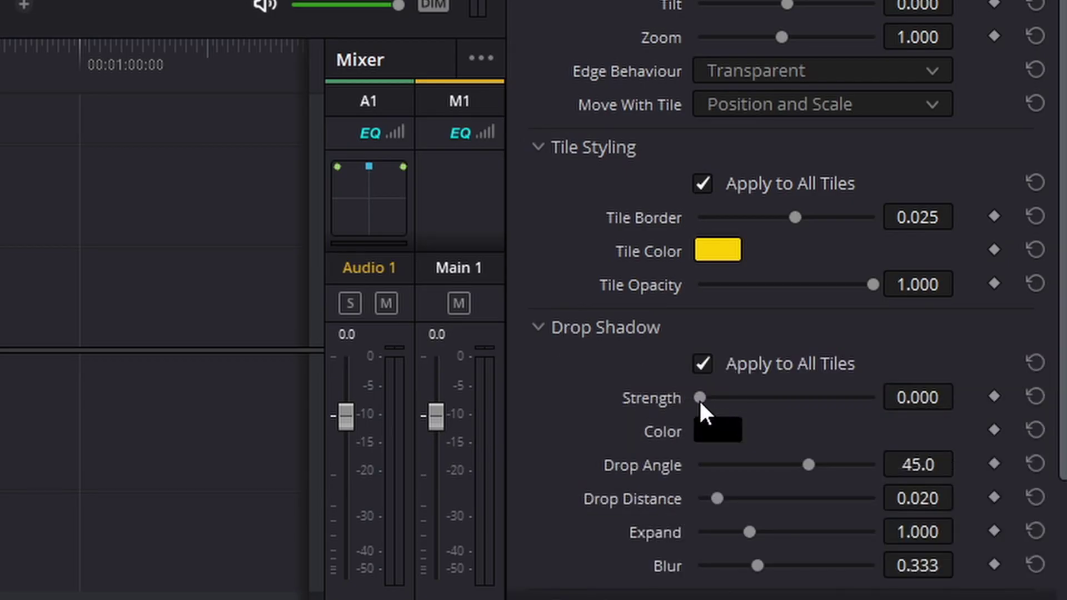
left_click_drag(699, 398, 759, 398)
left_click_drag(811, 464, 770, 463)
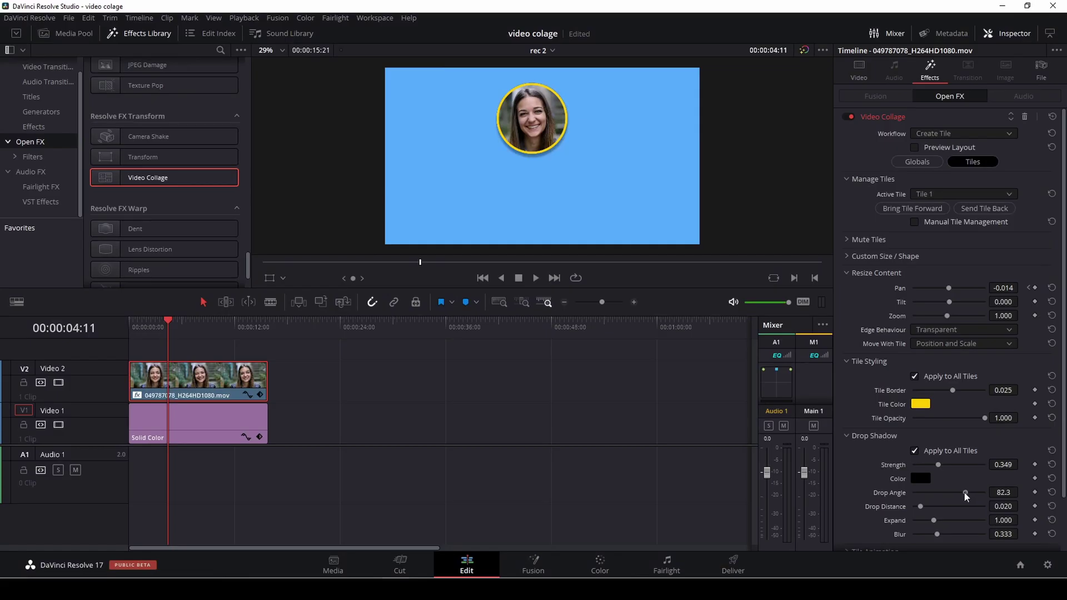
left_click_drag(964, 493, 929, 506)
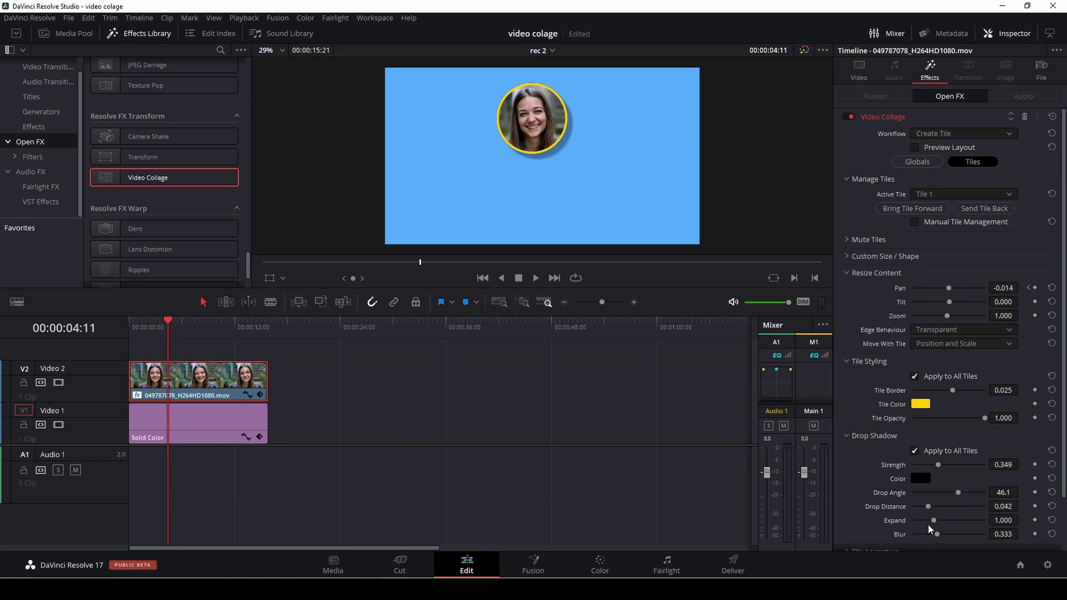
left_click_drag(933, 522, 942, 523)
left_click_drag(936, 533, 954, 536)
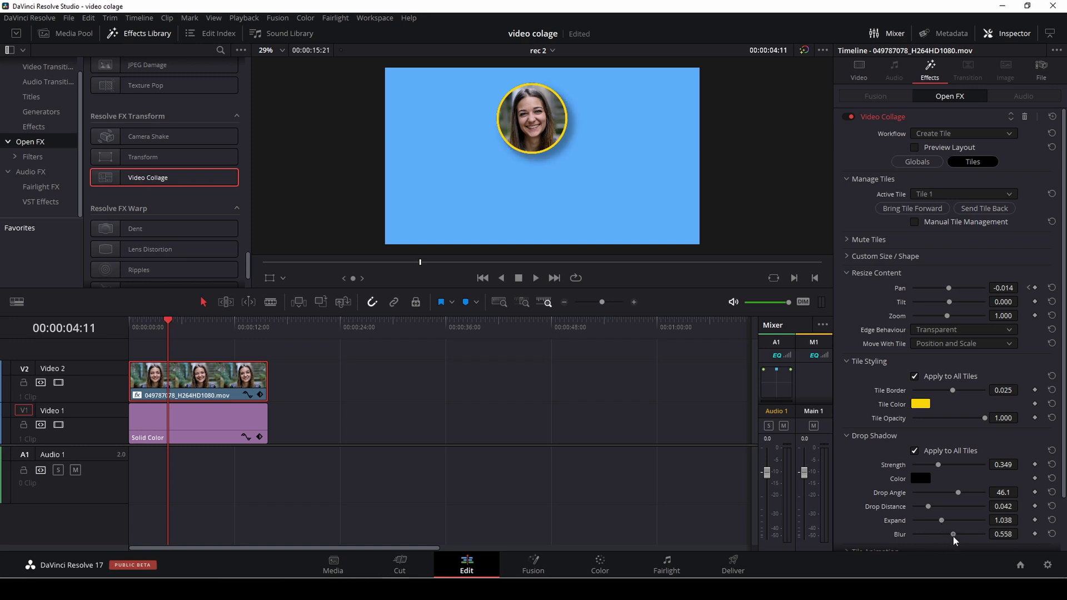
left_click_drag(160, 321, 119, 330)
key("space")
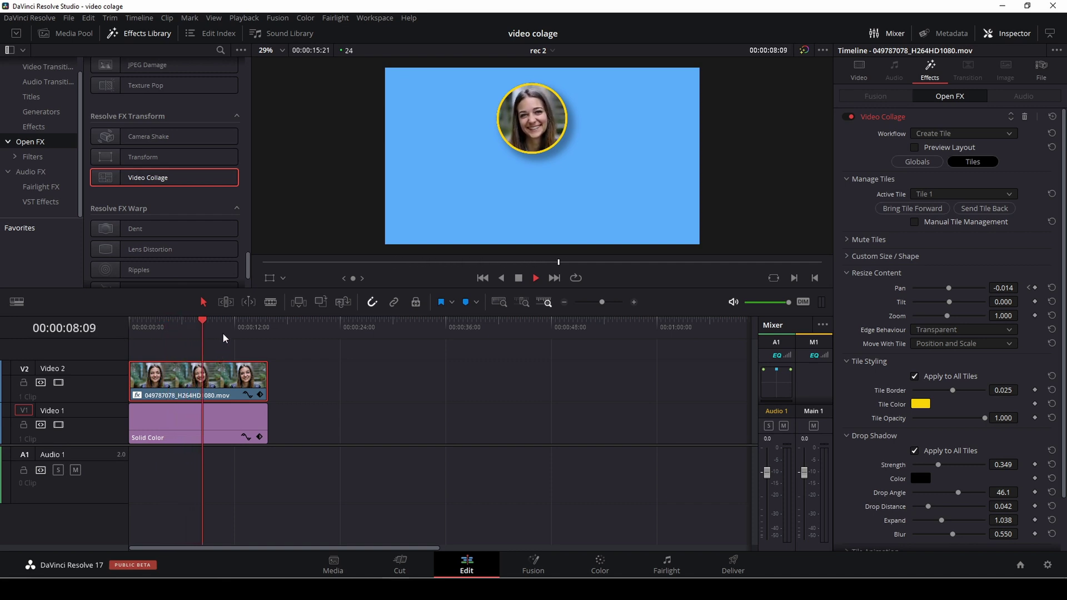
Step: Move near the clip end with the Globals settings shown, save, and preview briefly
left_click_drag(219, 320, 254, 328)
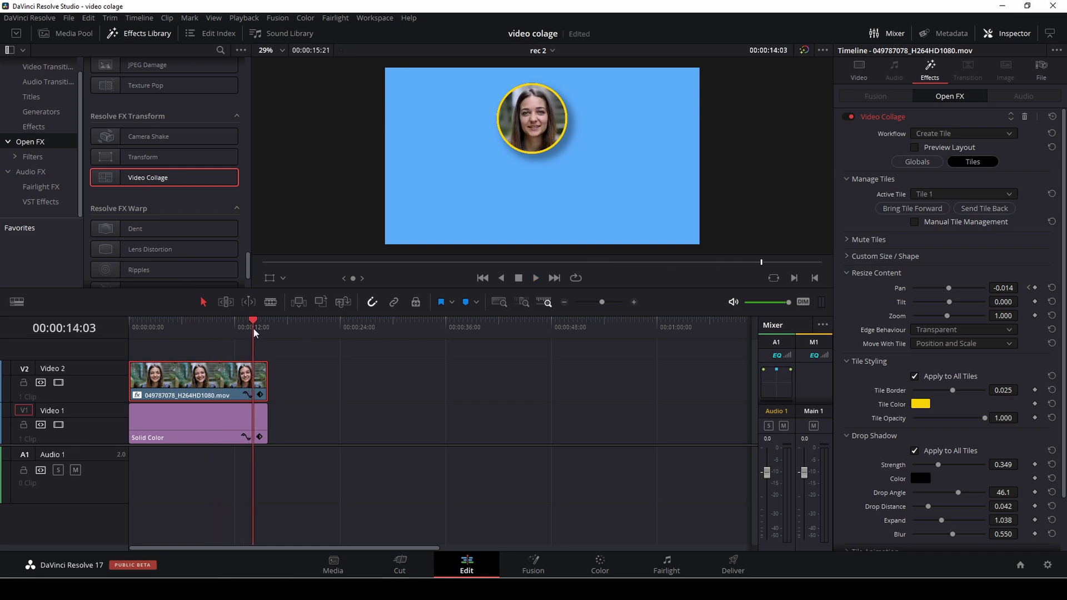
left_click(920, 162)
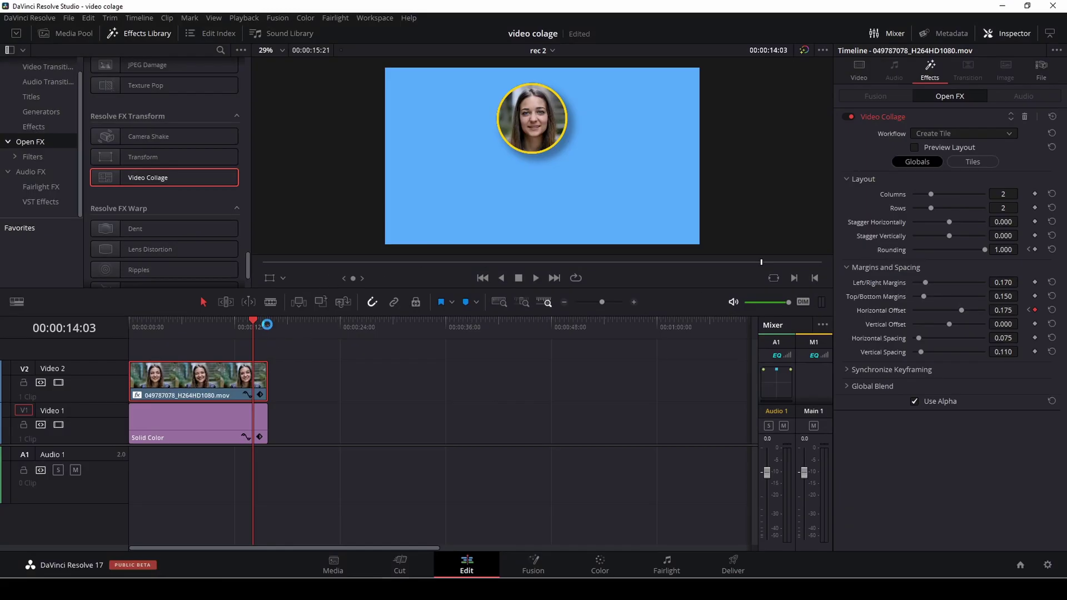
key("ctrl+s")
key("space")
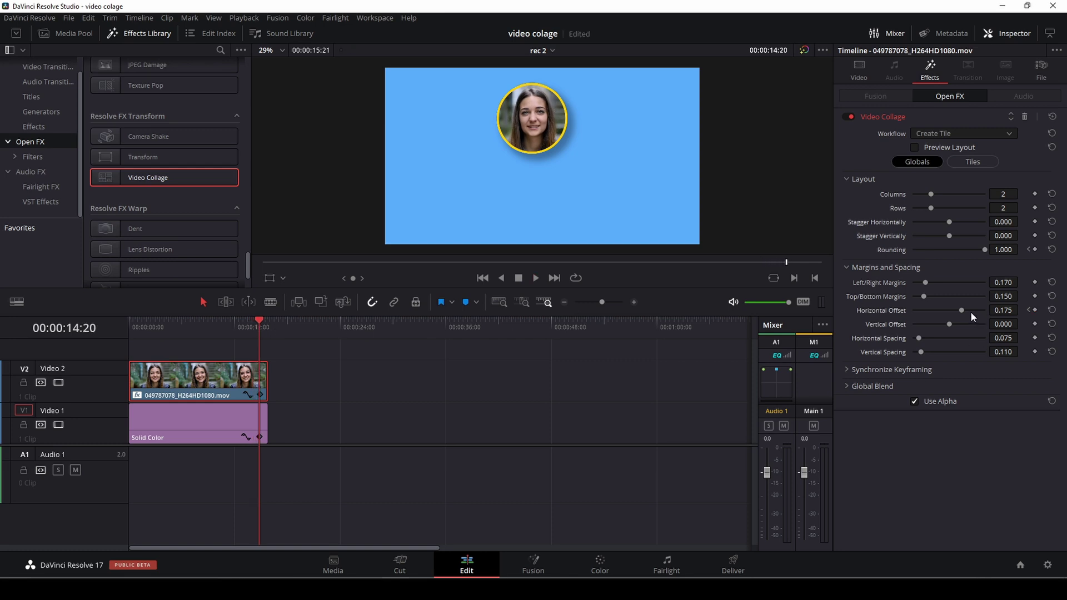